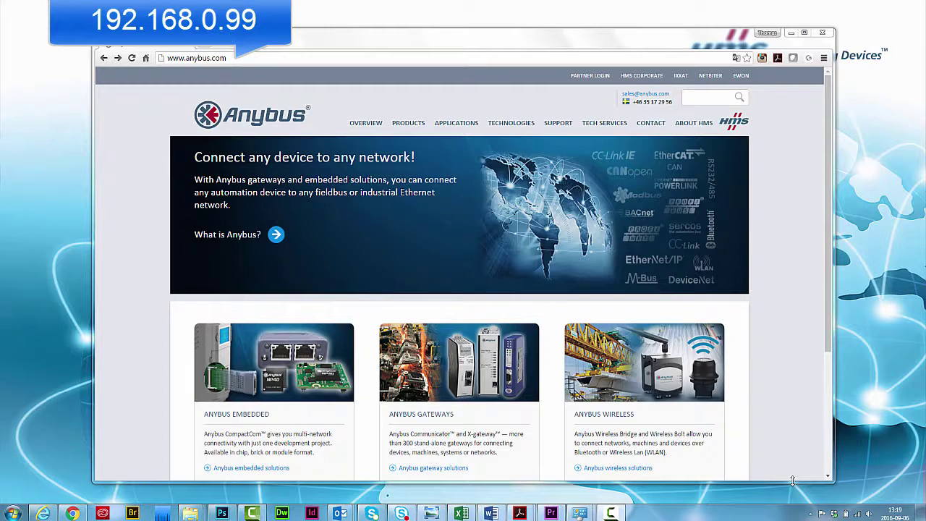
- Open the IPv4 properties of the Local Area Connection via Network and Sharing Center
right_click(857, 513)
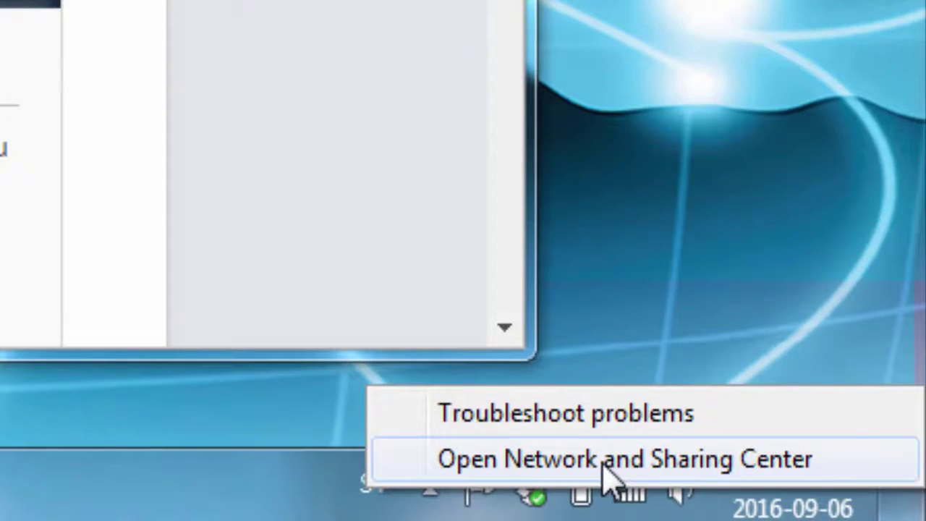
left_click(606, 471)
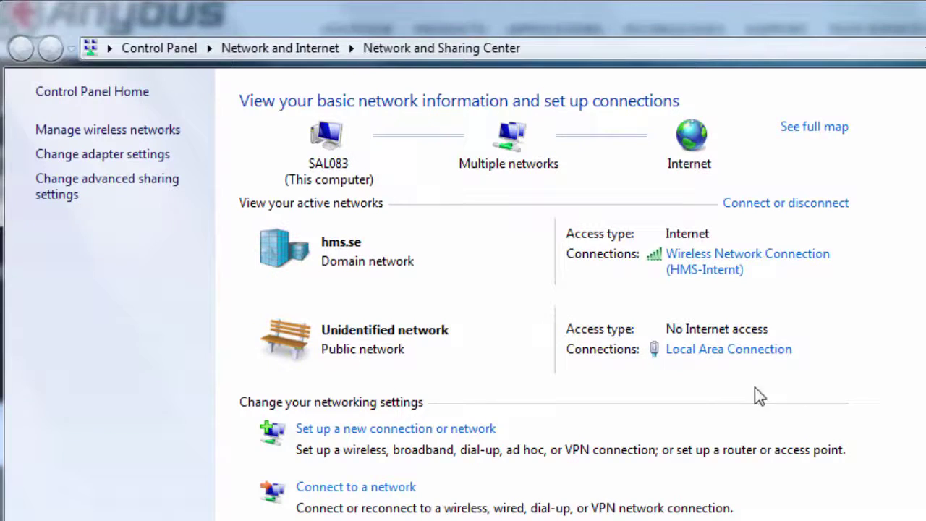
left_click(721, 358)
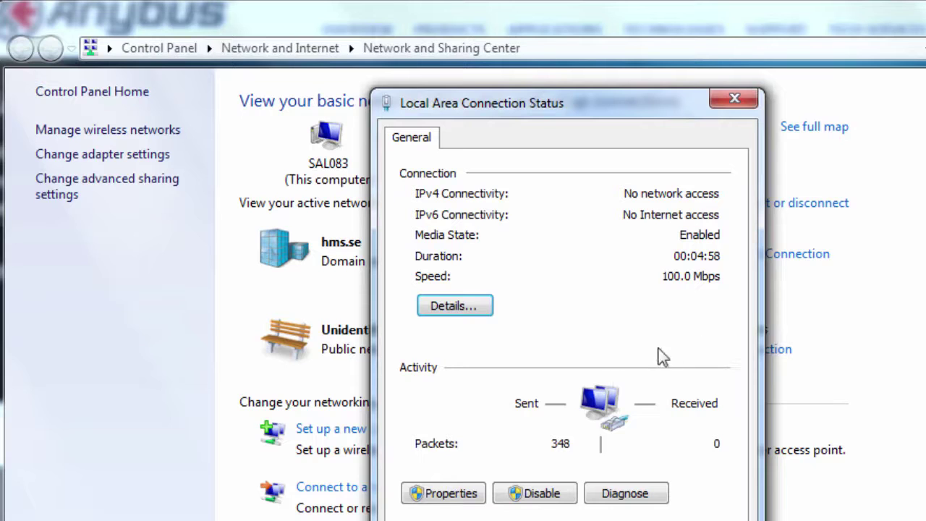
left_click(462, 499)
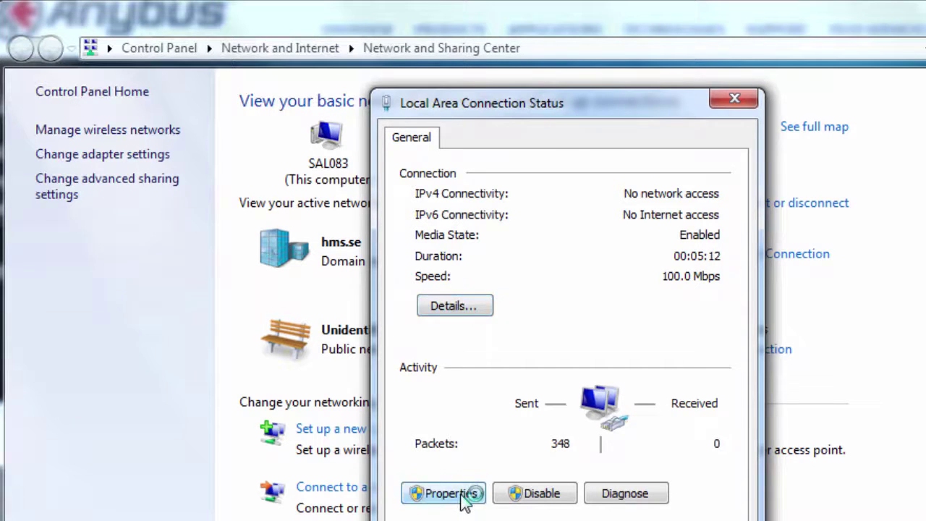
left_click(550, 365)
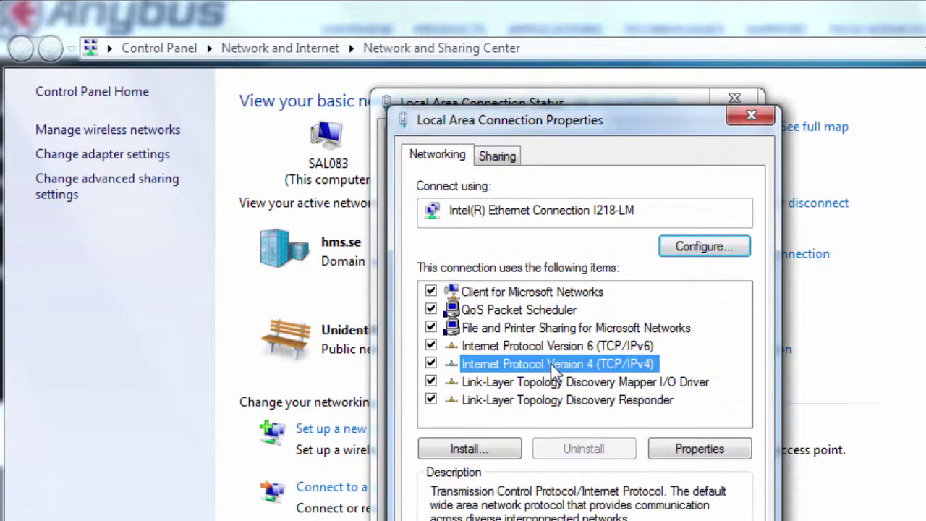
left_click(669, 451)
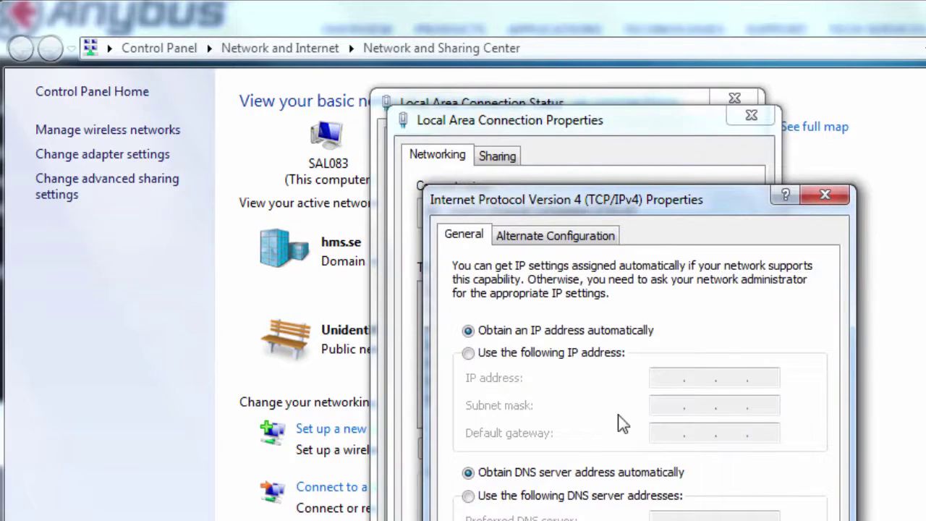
- Assign the fixed address 192.168.0.20 with subnet mask 255.255.255.0 and apply it
left_click(469, 355)
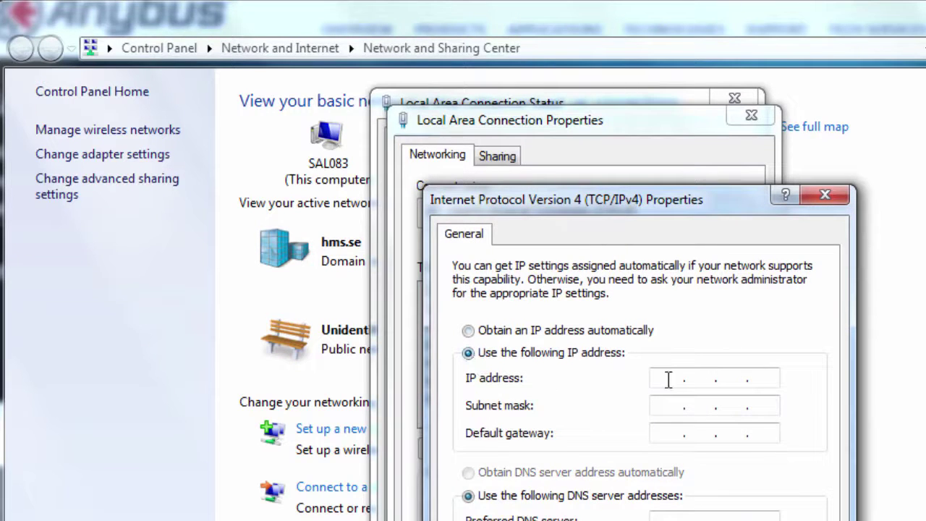
type("192 . 168 . 0 . 20")
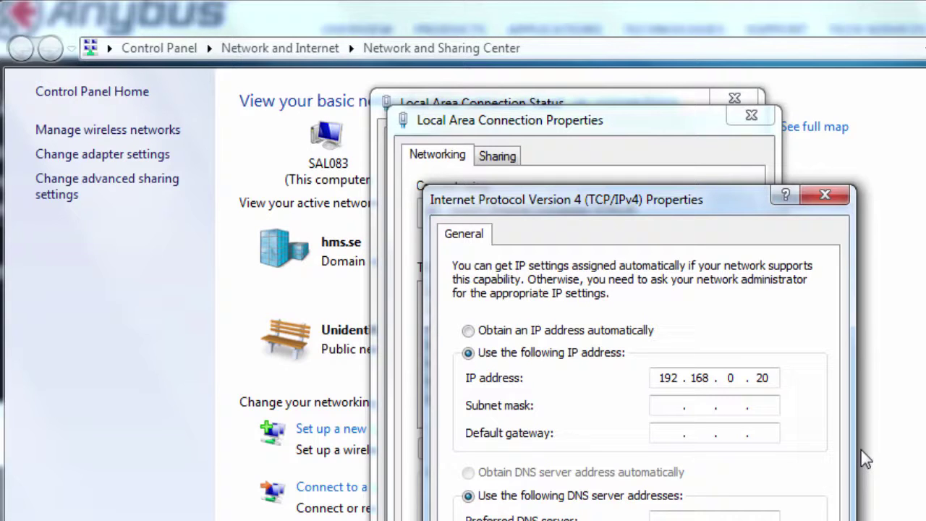
left_click(681, 407)
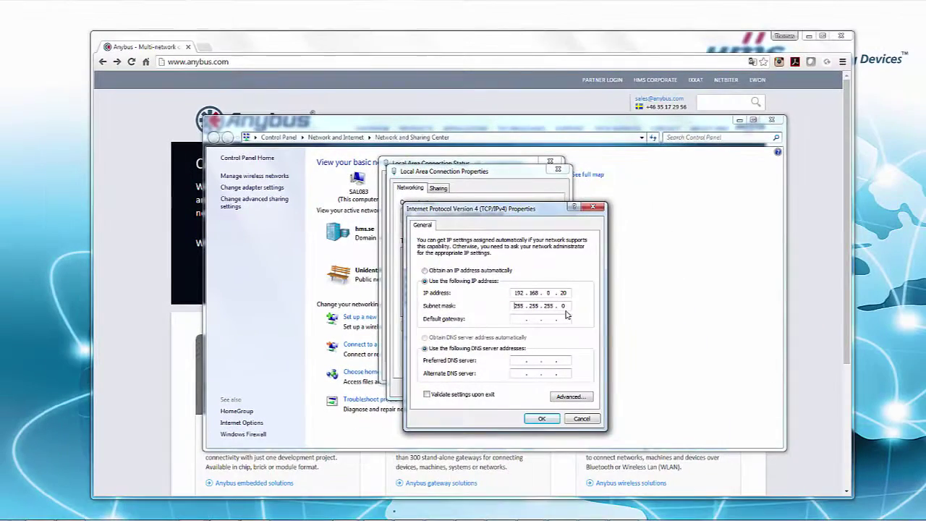
left_click(541, 419)
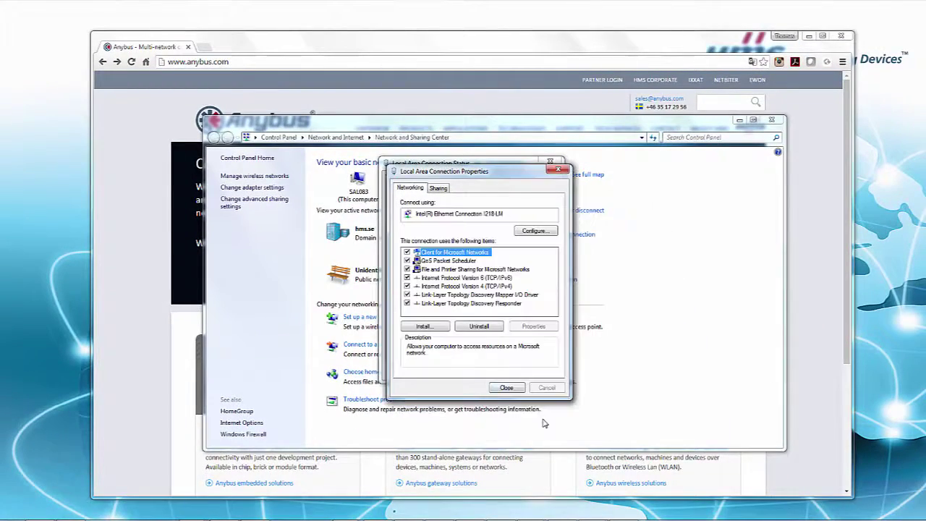
left_click(506, 387)
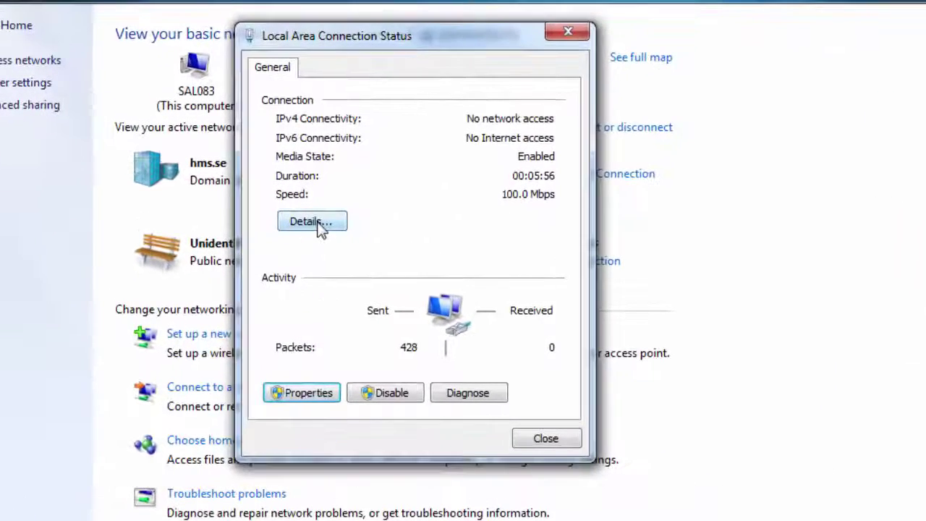
- Confirm the new address in the connection details, then close the status window
left_click(417, 258)
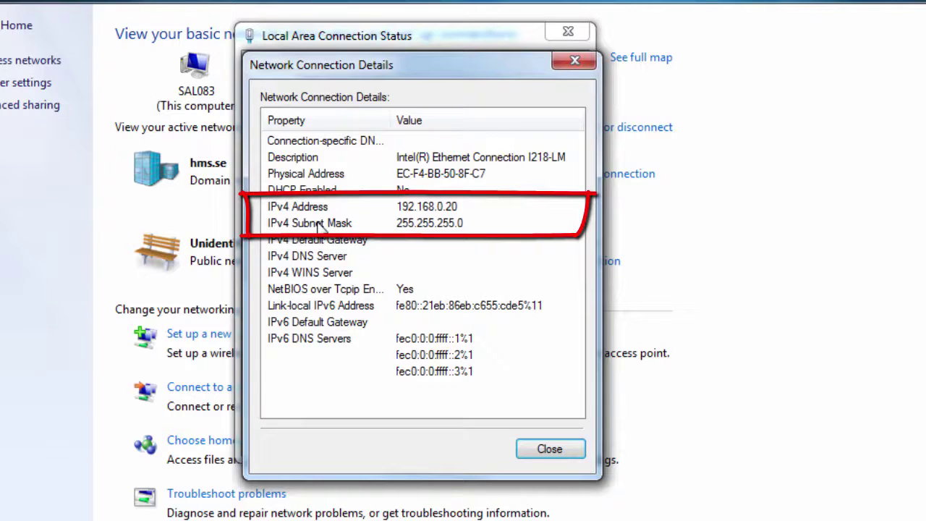
left_click(534, 450)
left_click(534, 439)
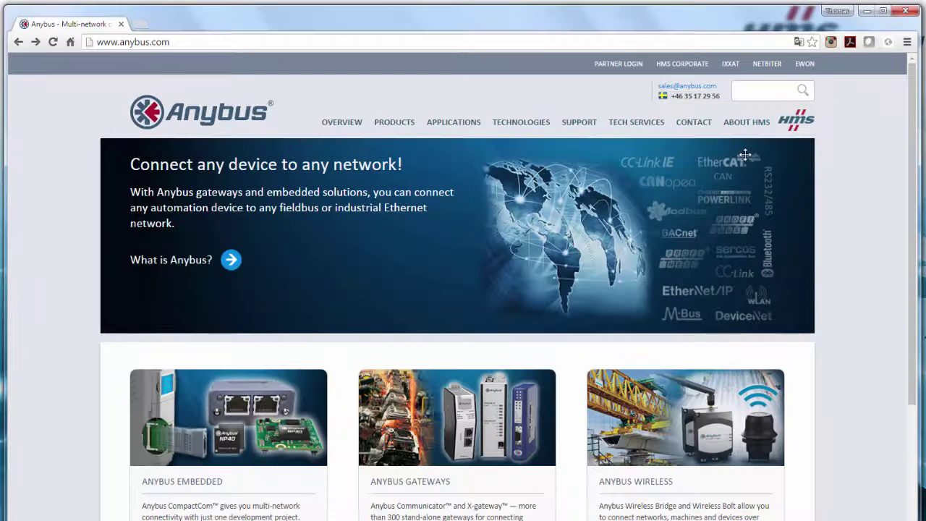
- Go to 192.168.0.99 in Chrome's address bar to load the Bolt configuration page
left_click(248, 45)
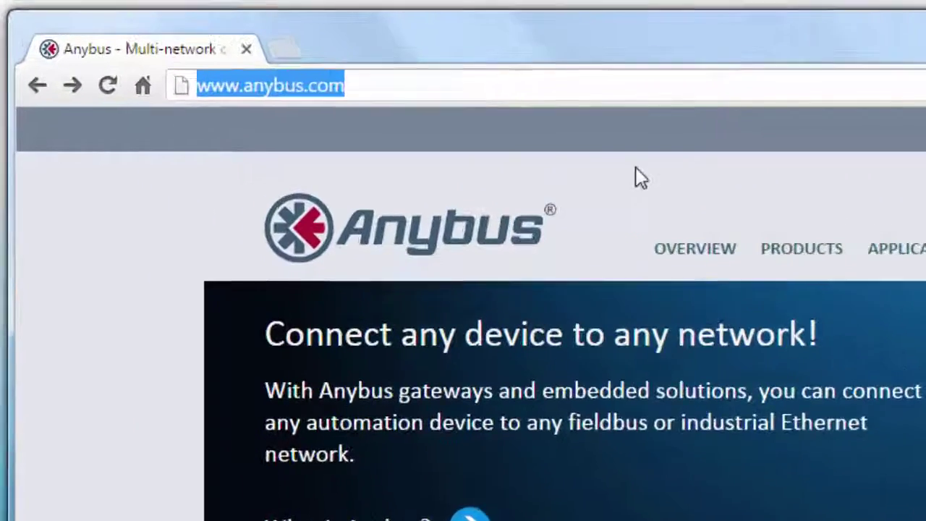
type("192")
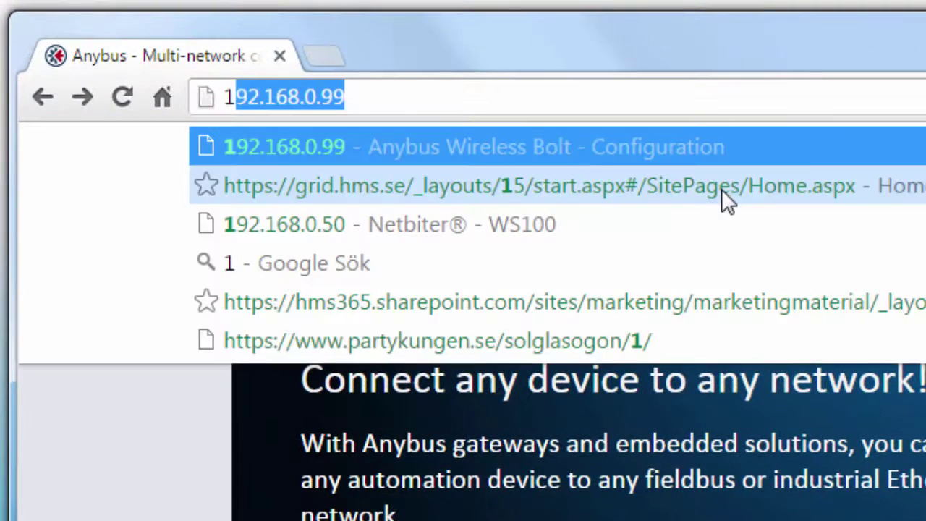
type(".168.0.99")
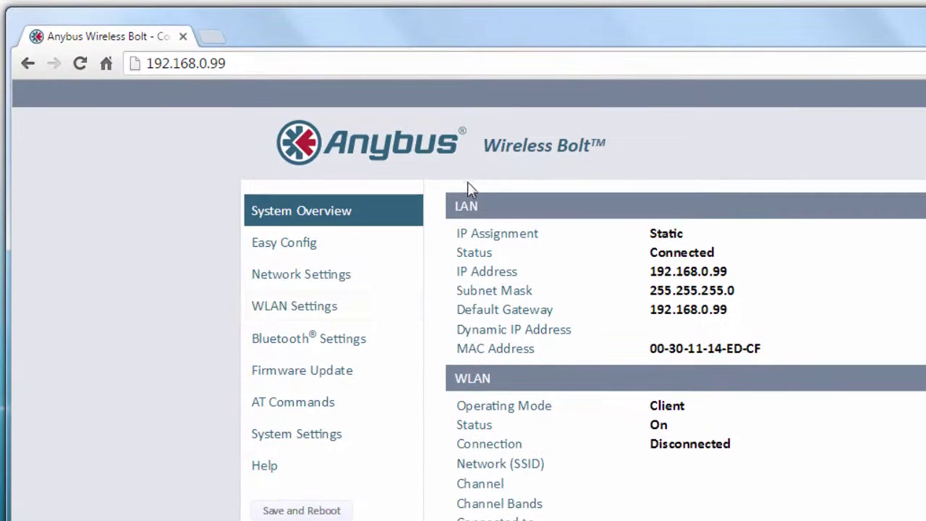
- In Network Settings, set the Internal DHCP Server to Enabled
left_click(257, 287)
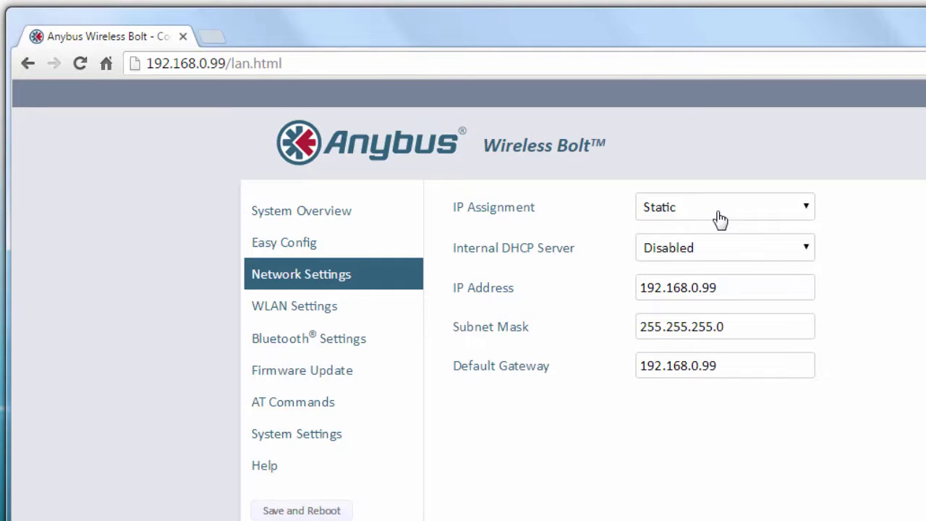
left_click(720, 253)
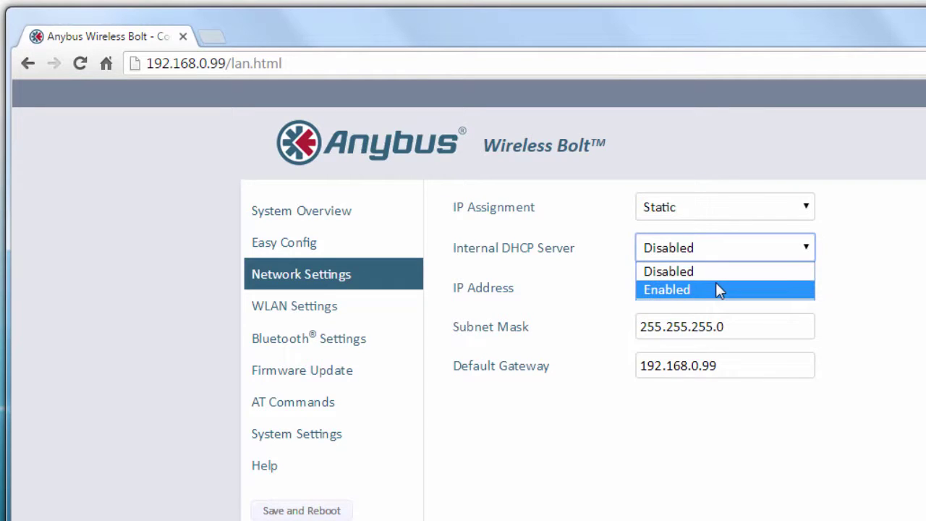
left_click(718, 289)
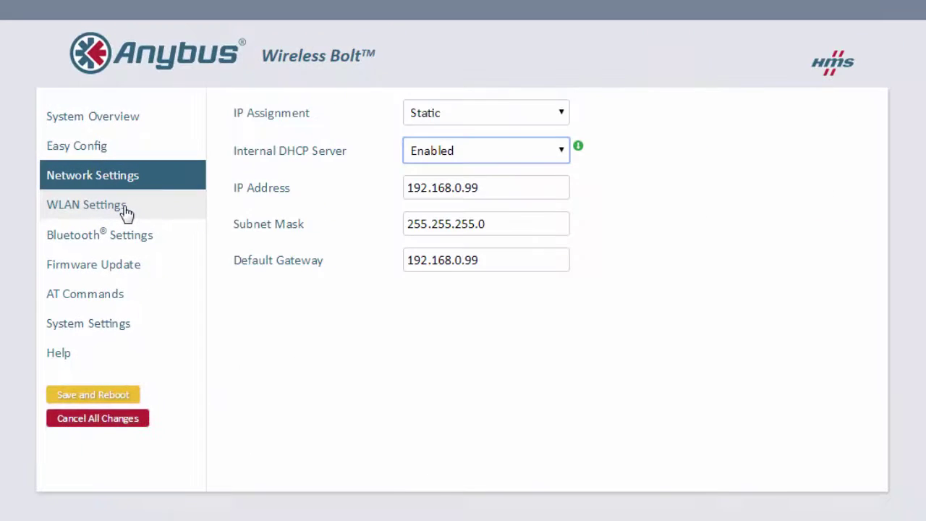
- In WLAN Settings, switch to Access Point mode and set the SSID to Bolt_Demo
left_click(126, 208)
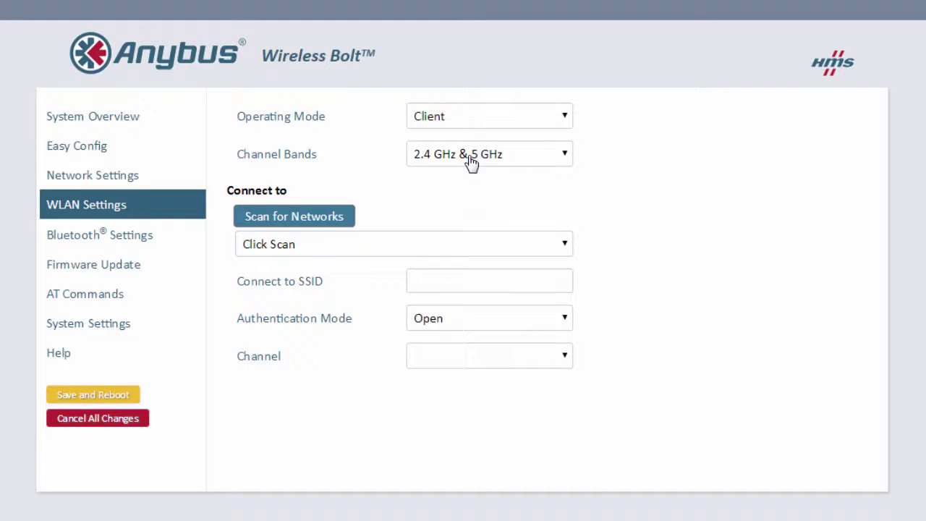
left_click(567, 116)
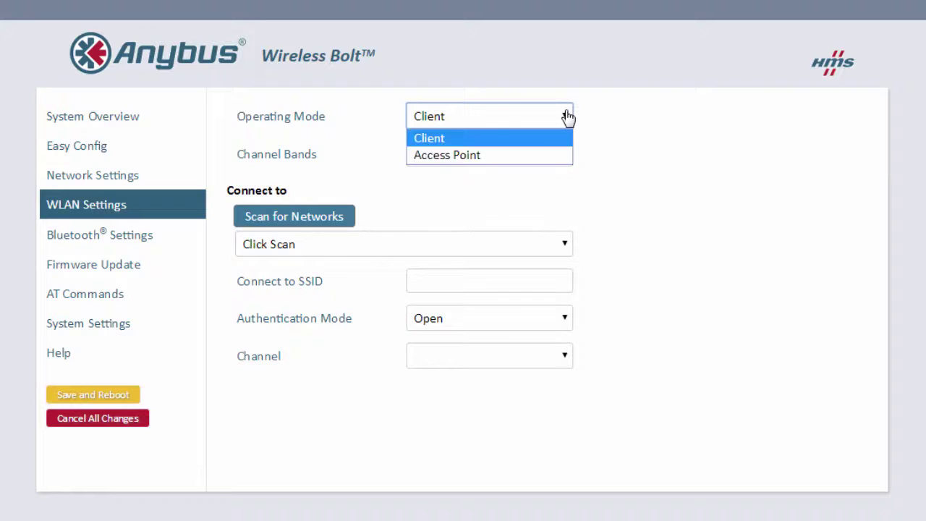
left_click(551, 153)
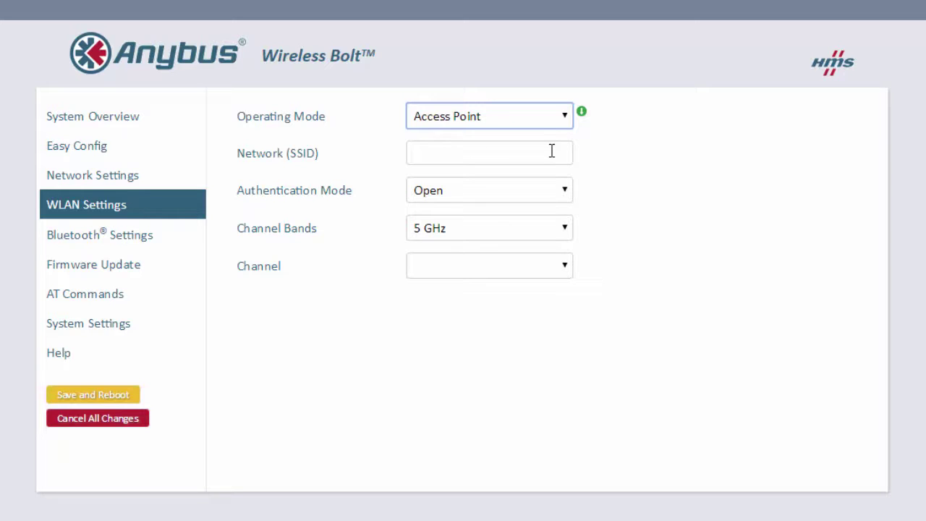
left_click(490, 160)
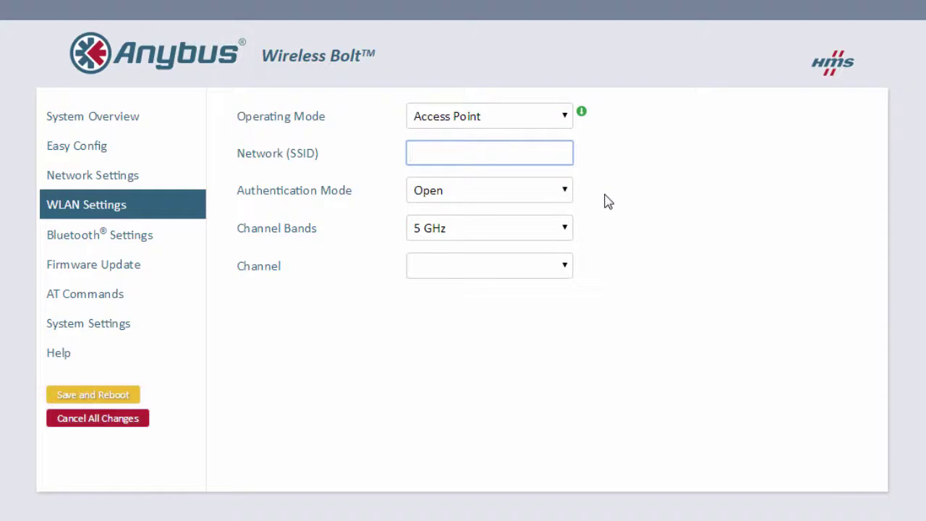
type("Bolt_Demo")
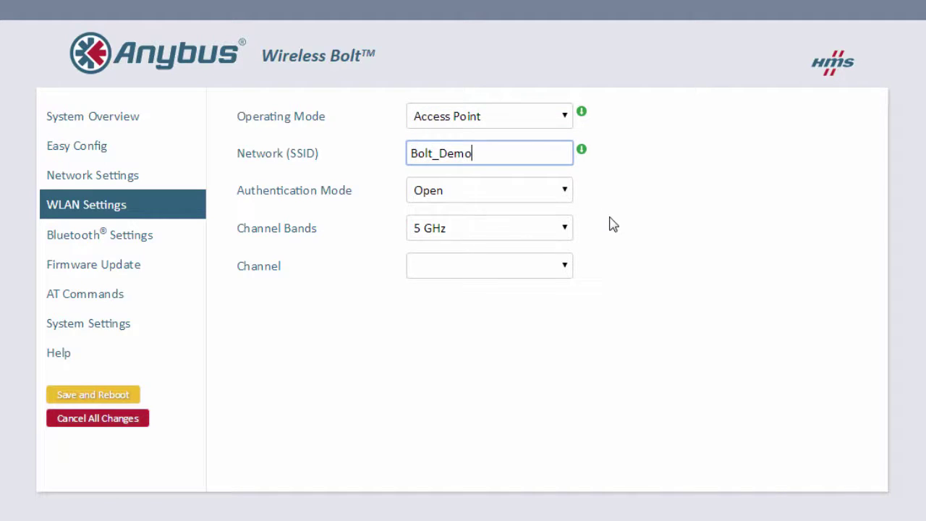
left_click(560, 193)
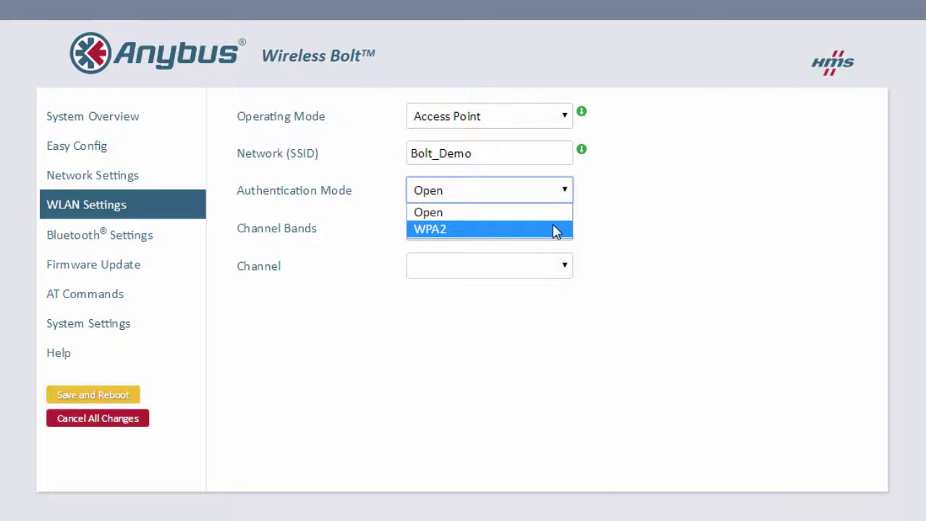
- Choose WPA2 authentication, enter the WPA2 passkey, and select the 2.4 GHz band (channel 1)
left_click(555, 229)
left_click(462, 264)
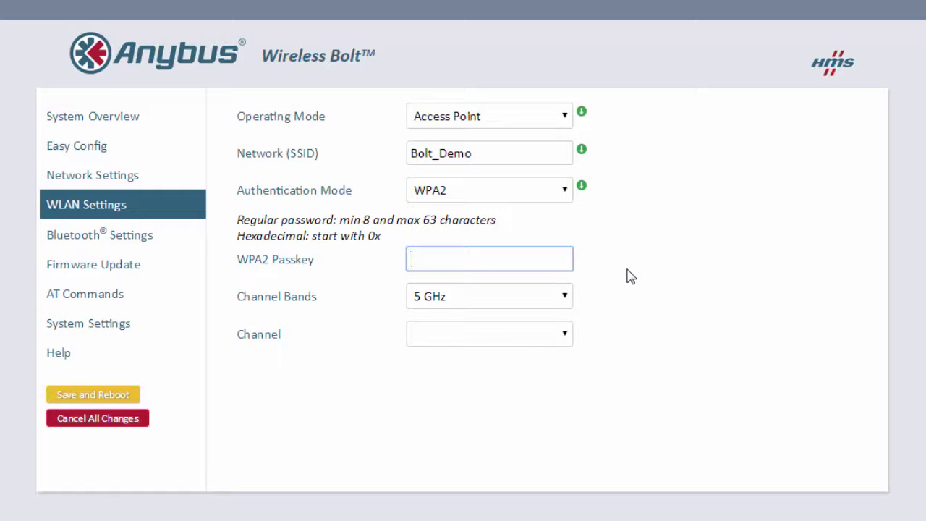
type("boltdemo")
left_click(564, 302)
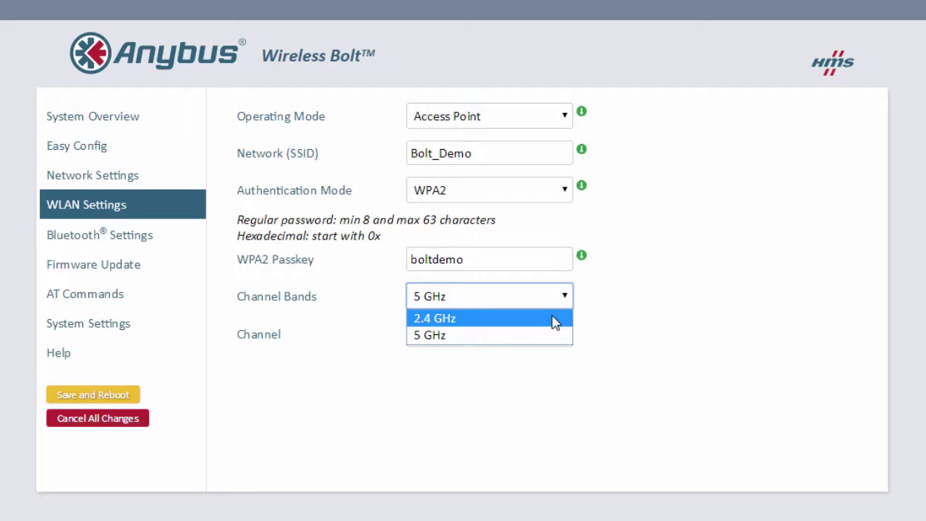
left_click(551, 319)
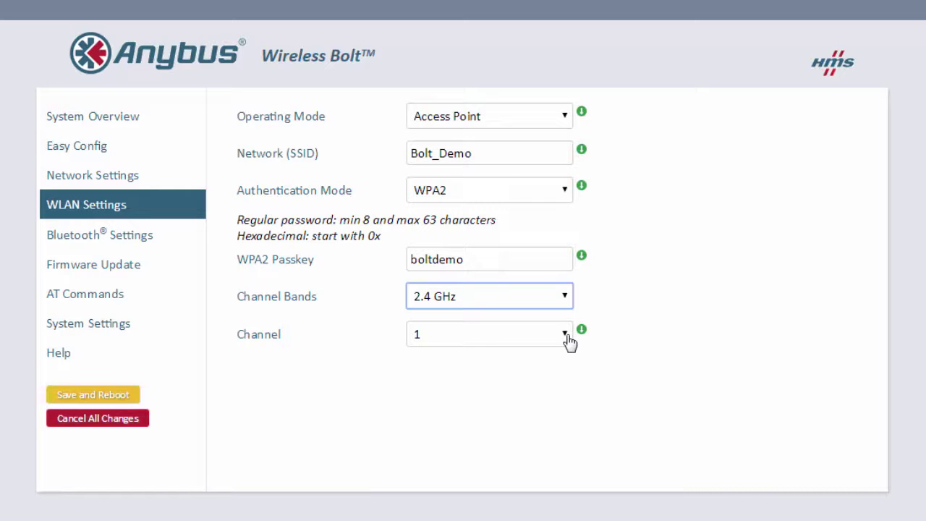
- Switch the operating mode to Client and scan nearby networks, leaving the list unselected
left_click(564, 118)
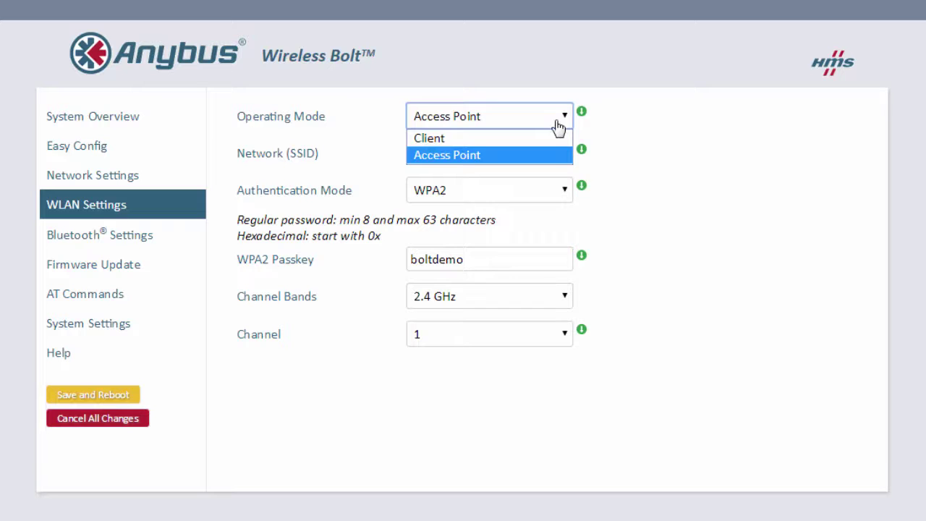
left_click(550, 138)
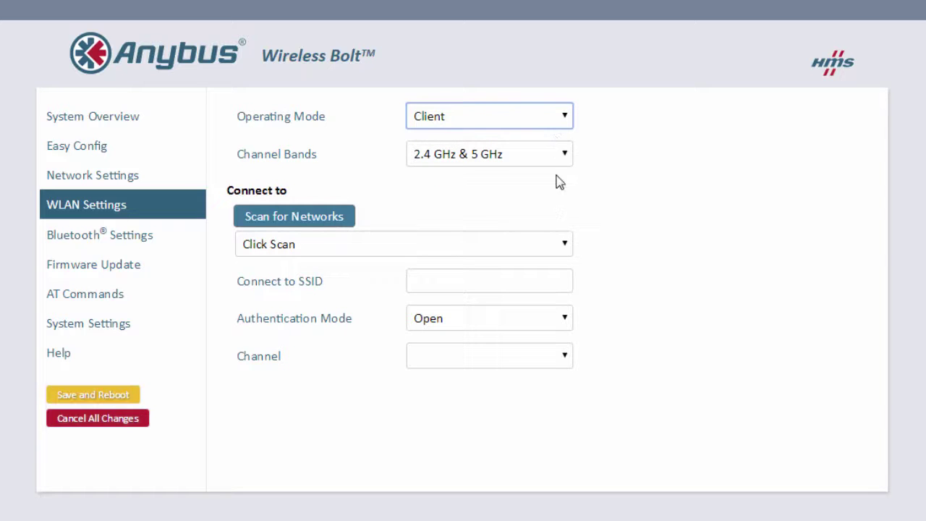
left_click(321, 219)
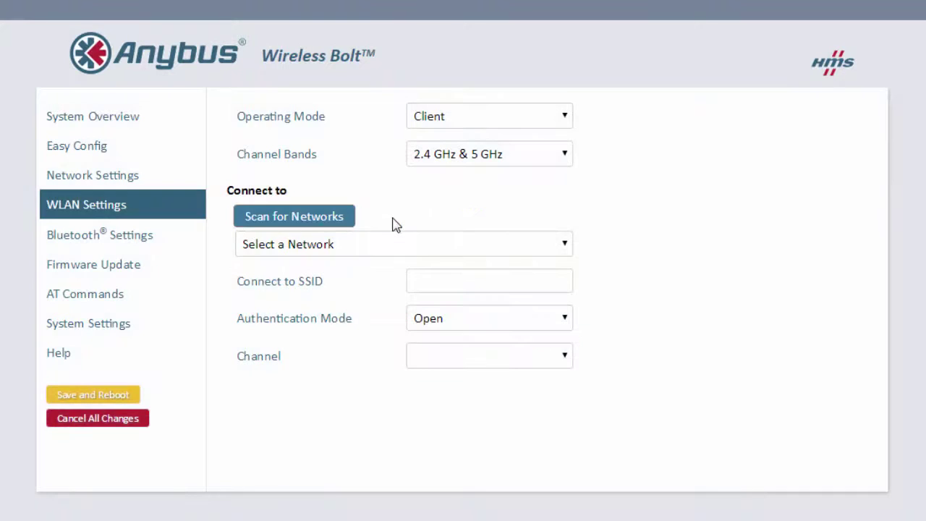
left_click(395, 246)
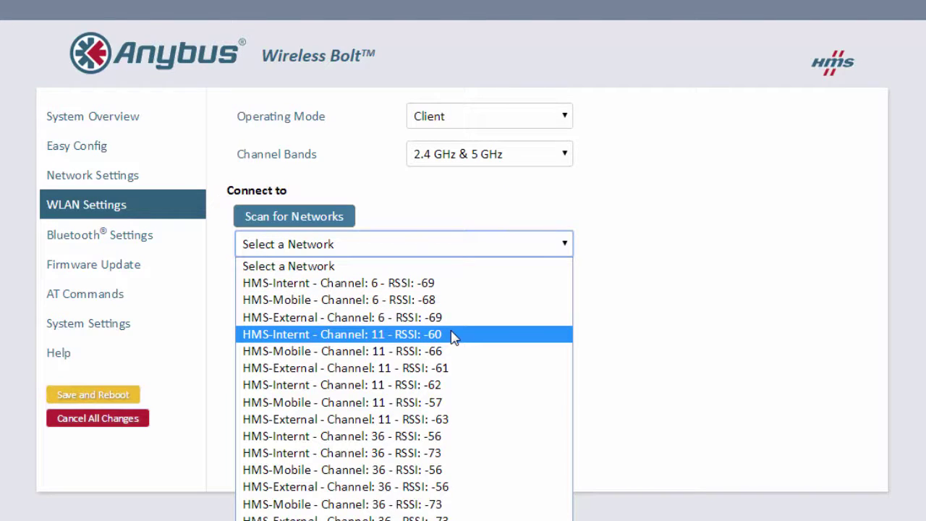
left_click(465, 211)
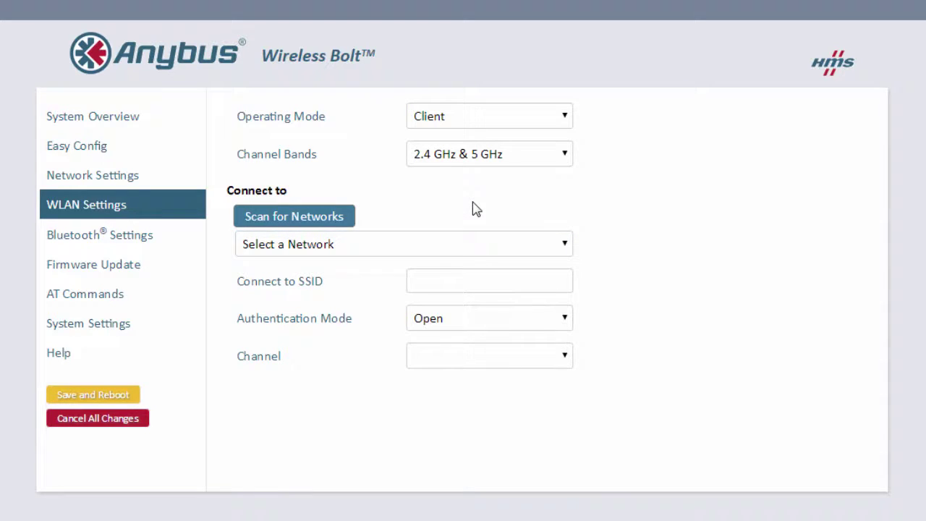
- Set the operating mode back to Access Point, then Save and Reboot the Bolt
left_click(561, 122)
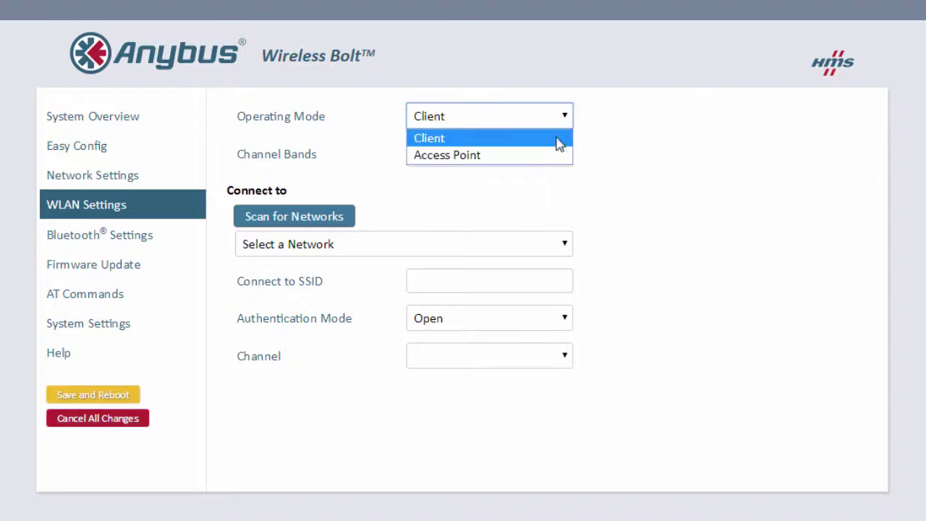
left_click(558, 152)
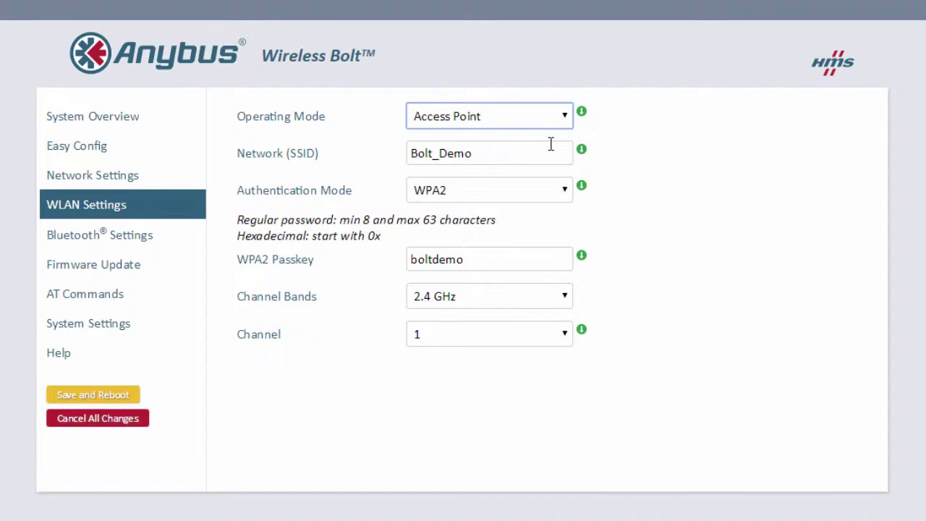
left_click(79, 396)
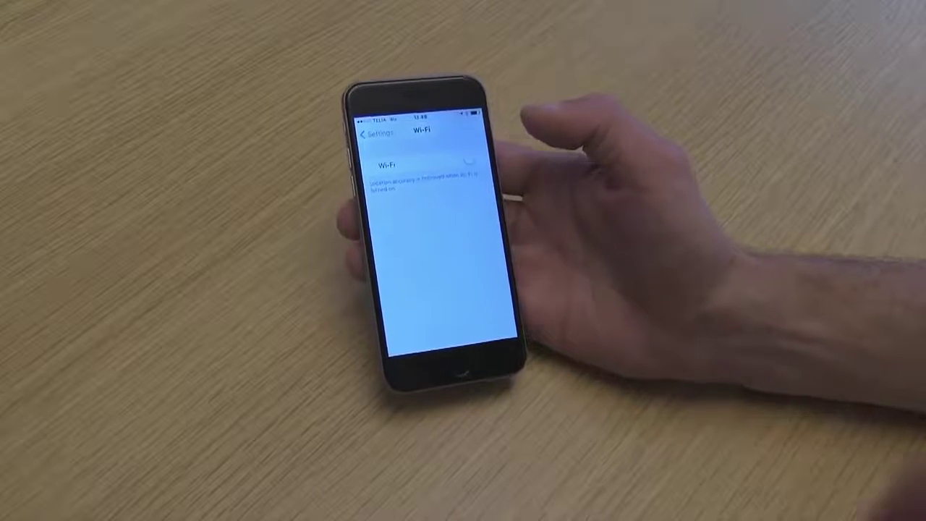
- Turn on the iPhone's Wi-Fi, join Bolt_Demo with its password, and view its connection details
left_click(477, 150)
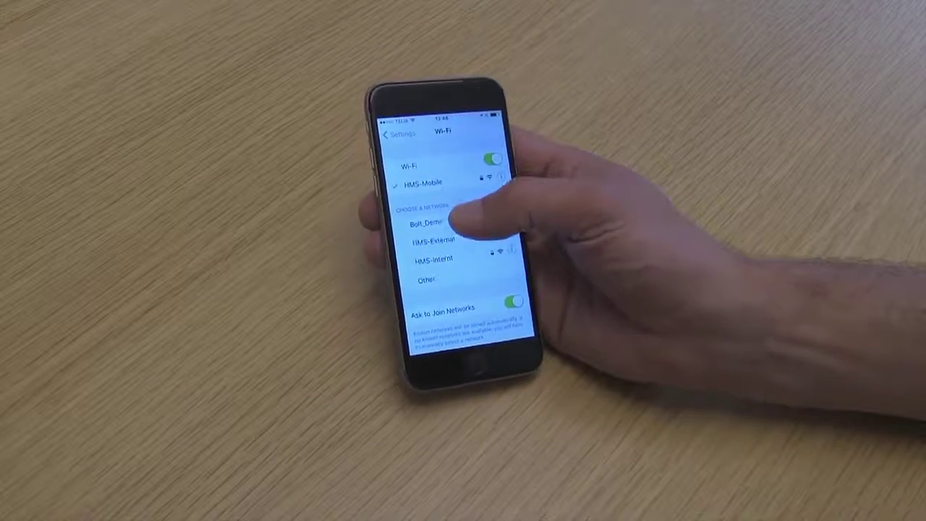
left_click(430, 223)
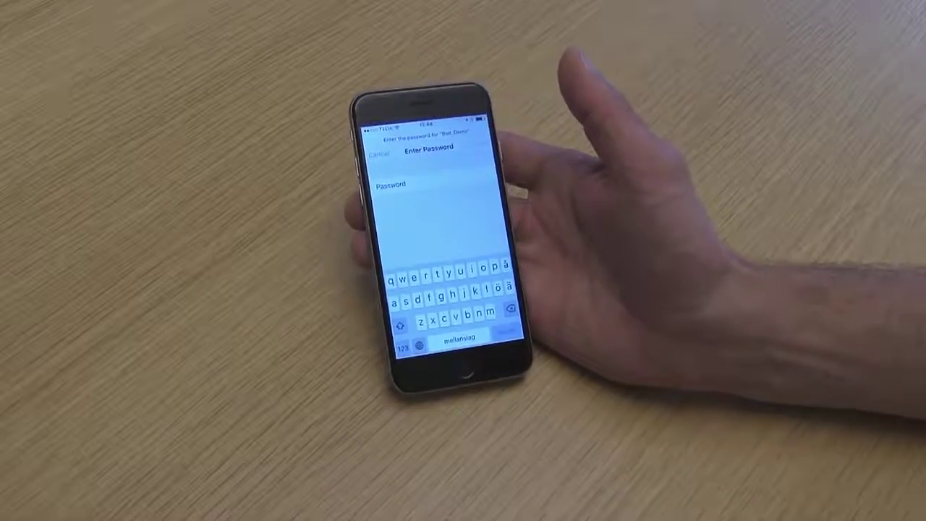
type("•••")
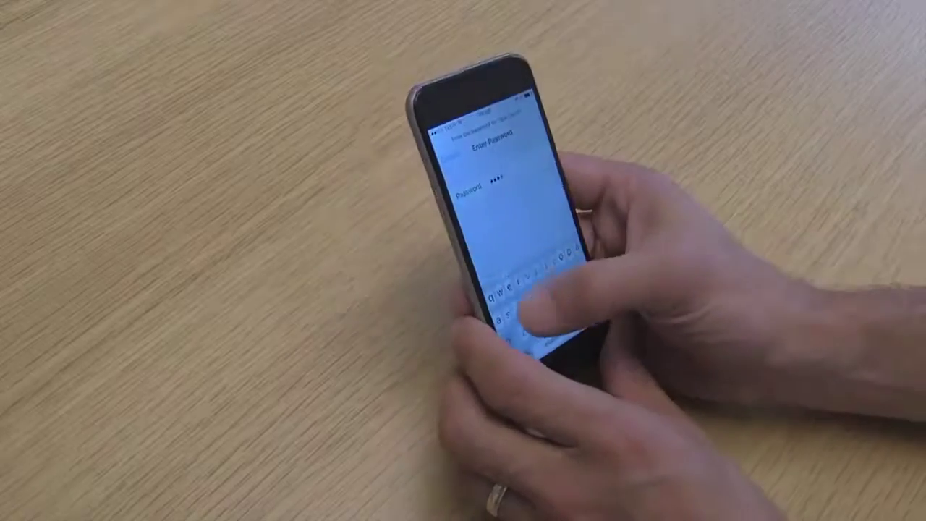
type("•••••")
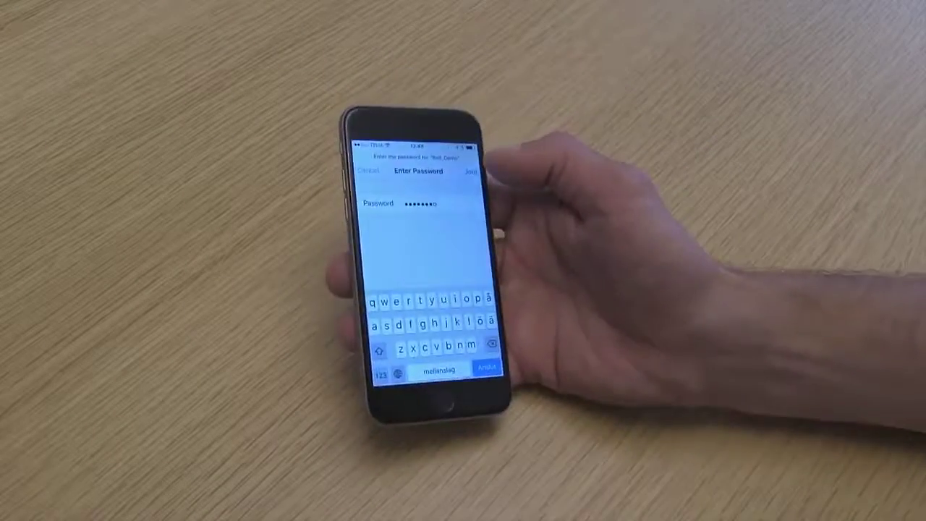
left_click(470, 171)
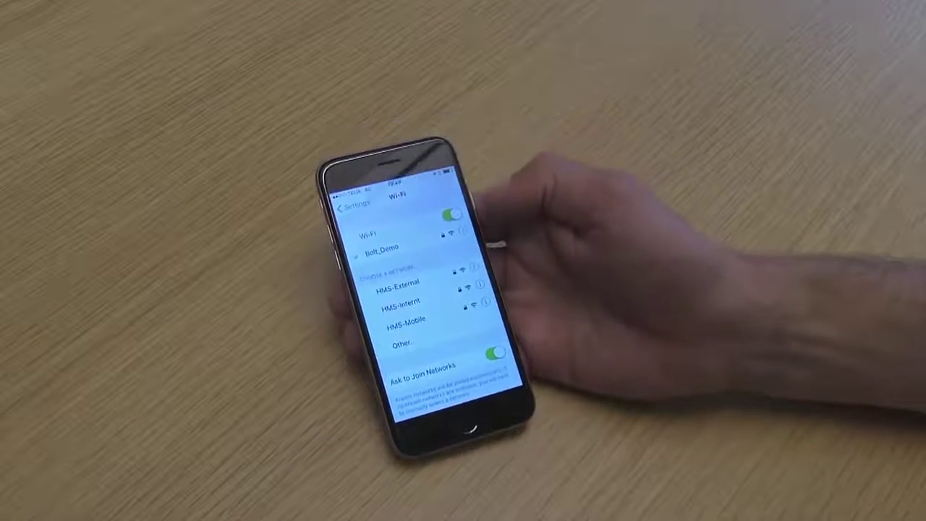
left_click(463, 231)
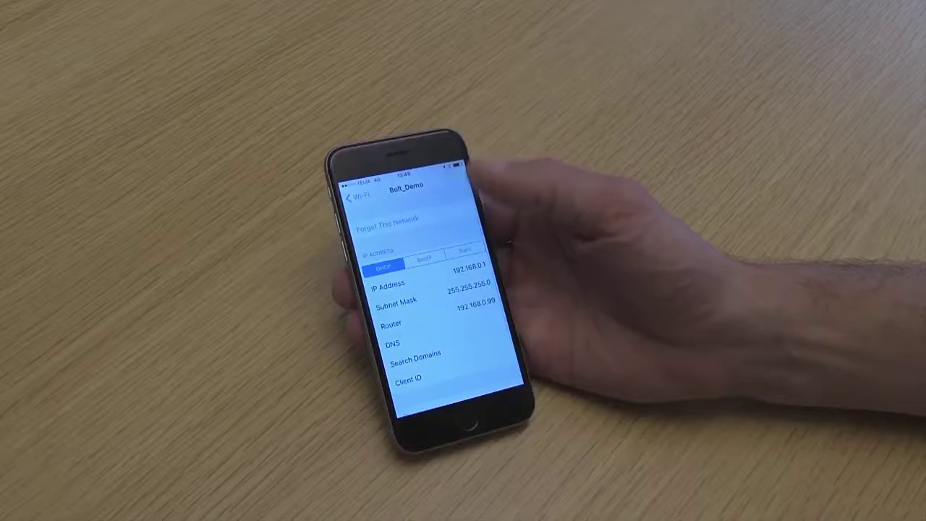